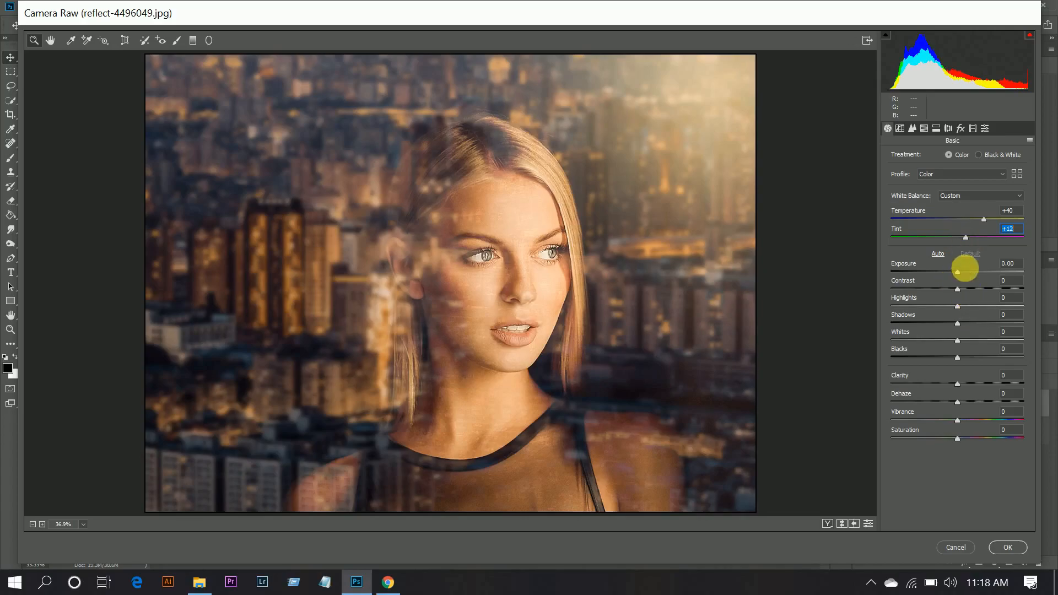
# - Set Exposure to +0.05, Contrast to -50, Highlights to -55, Shadows to +100 and Whites to -100
pyautogui.moveTo(960, 269); pyautogui.dragTo(960, 272)
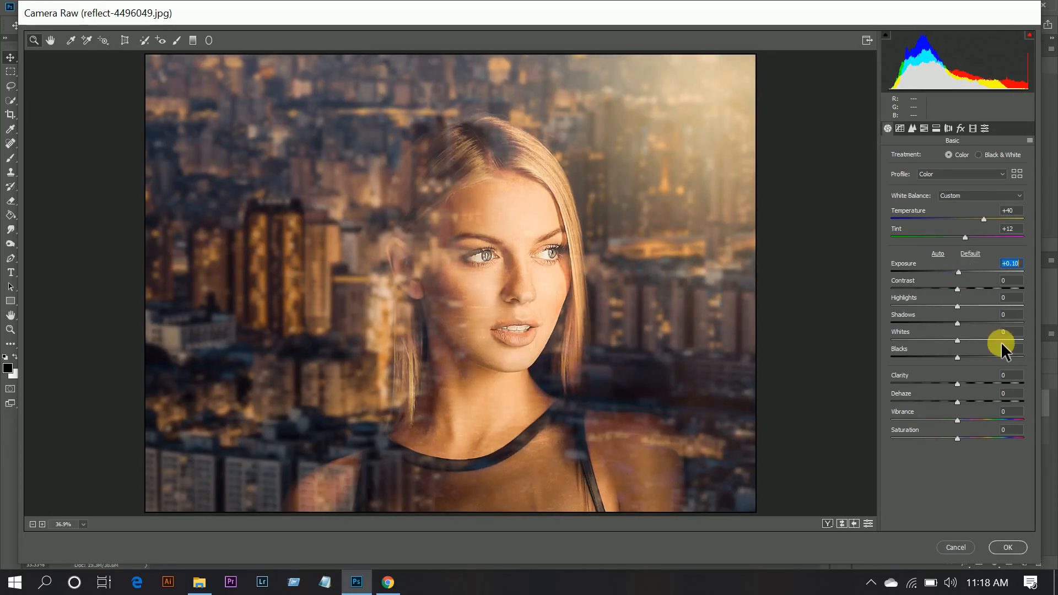
pyautogui.press('Down')
pyautogui.moveTo(958, 288); pyautogui.dragTo(924, 289)
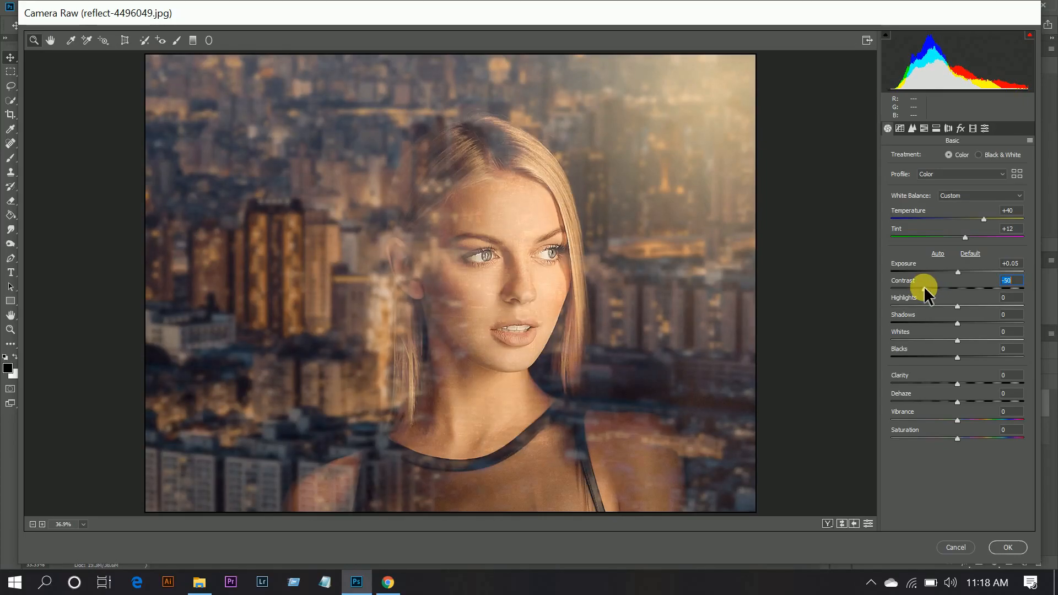
pyautogui.click(921, 305)
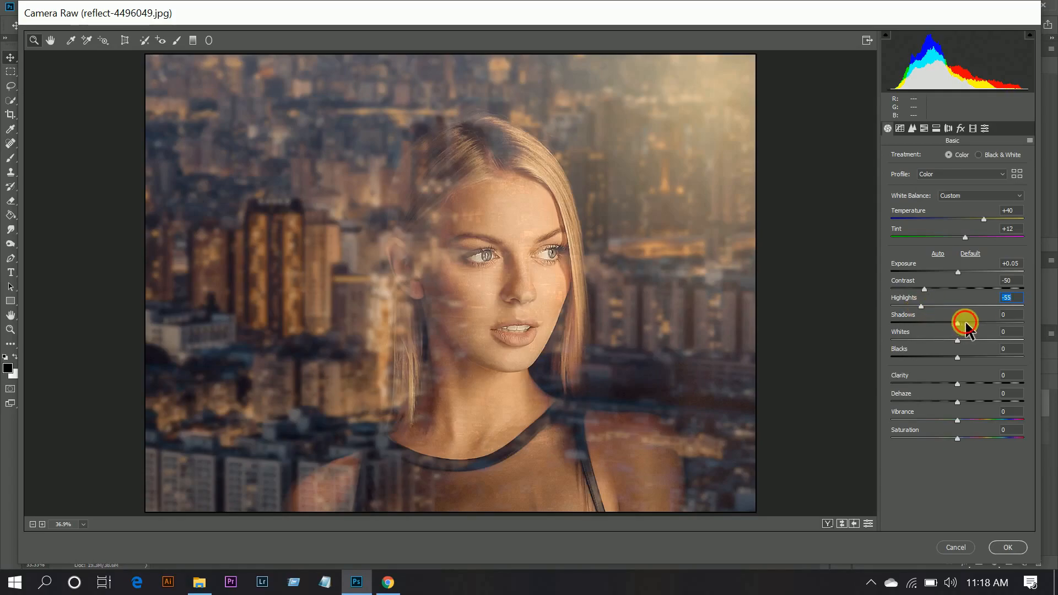
pyautogui.moveTo(965, 323); pyautogui.dragTo(1049, 325)
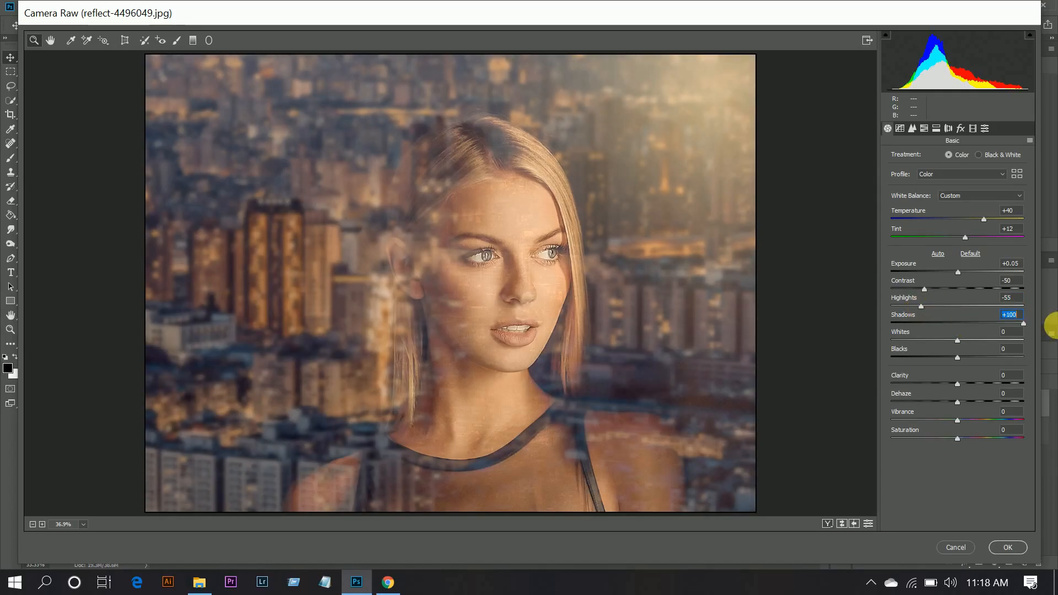
pyautogui.moveTo(959, 341); pyautogui.dragTo(815, 347)
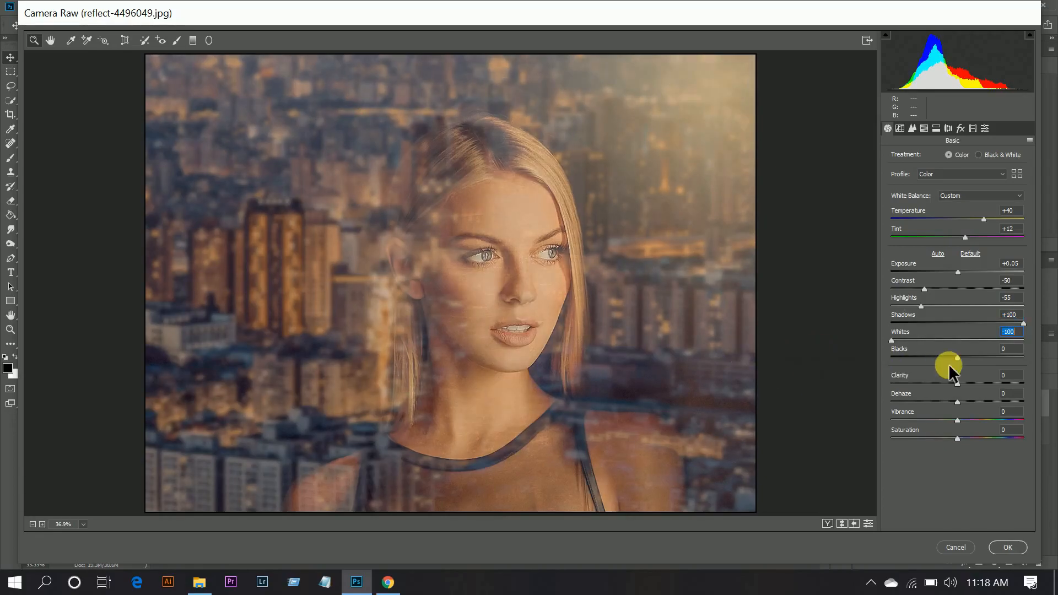
# - Set Blacks to -50, Clarity to +70, Dehaze to +50, Vibrance to +50 and Saturation to -30
pyautogui.moveTo(918, 355); pyautogui.dragTo(990, 401)
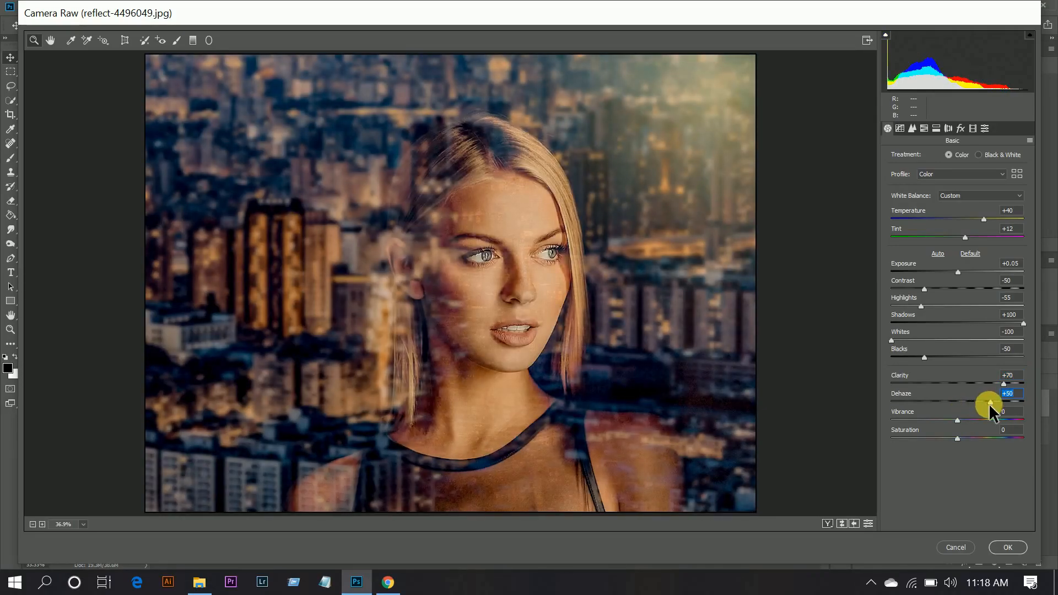
pyautogui.click(991, 419)
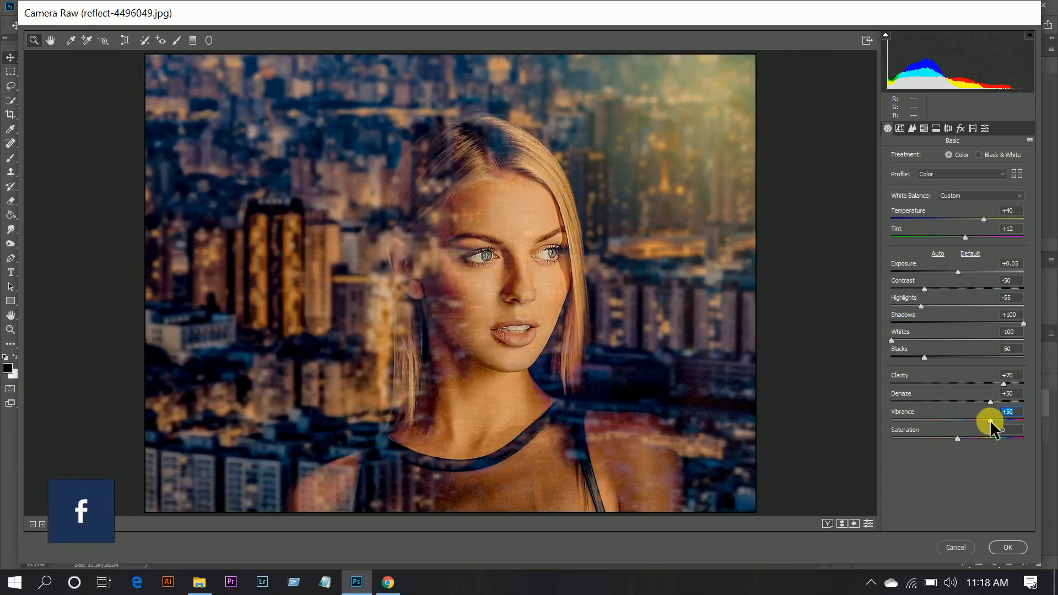
pyautogui.click(940, 439)
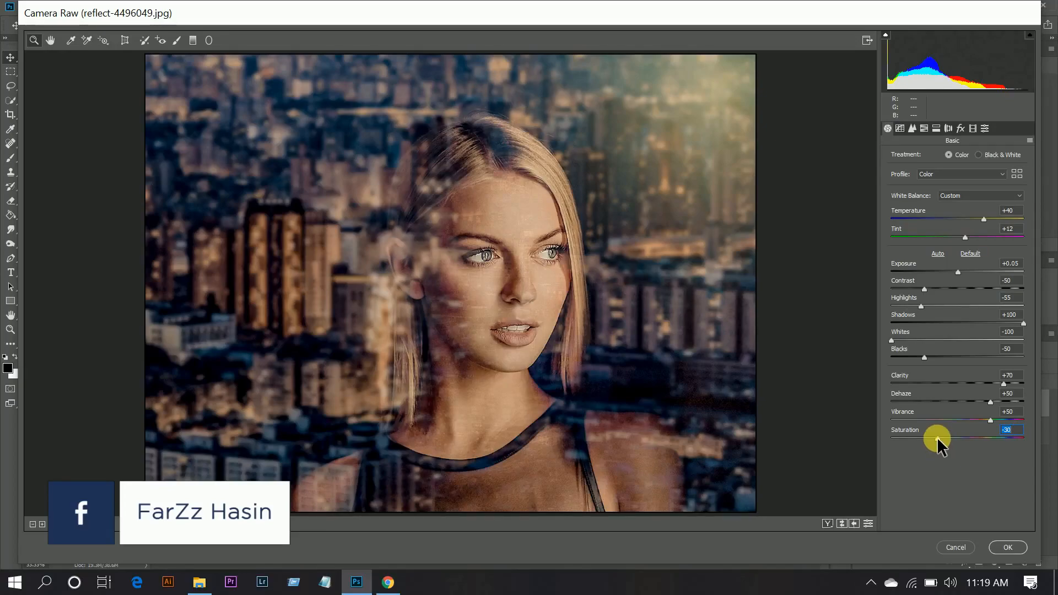
# - Add an RGB tone curve point at input 153, output 129, and move the curve's white end to input 224, output 255
pyautogui.click(900, 129)
pyautogui.moveTo(948, 300); pyautogui.dragTo(970, 281)
pyautogui.click(939, 362)
pyautogui.press('Up')
pyautogui.press('Up')
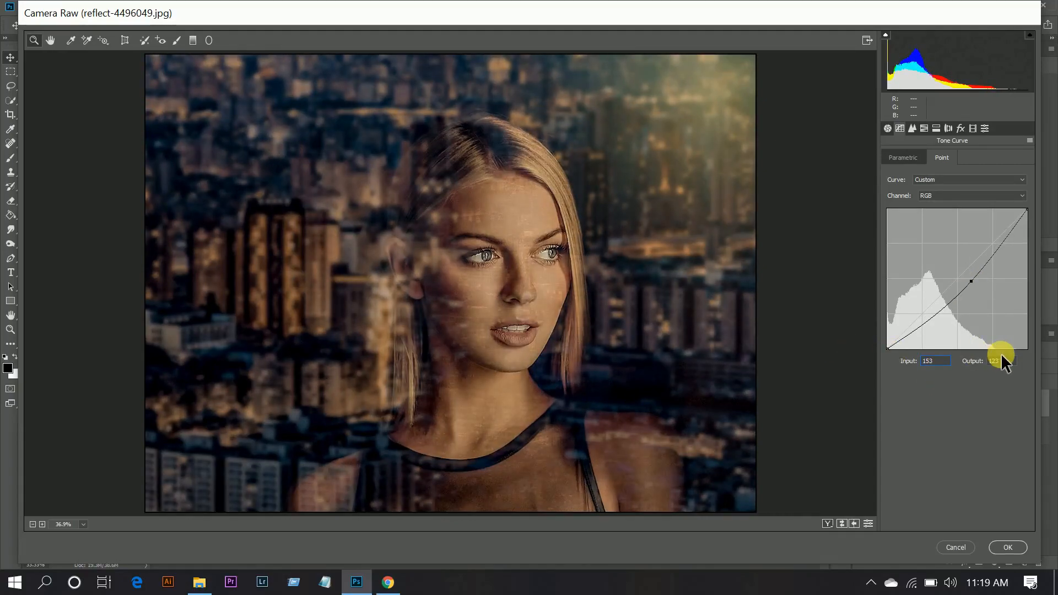
pyautogui.click(1003, 362)
pyautogui.press('Up')
pyautogui.press('Up')
pyautogui.press('Up')
pyautogui.press('Up')
pyautogui.press('Up')
pyautogui.press('Up')
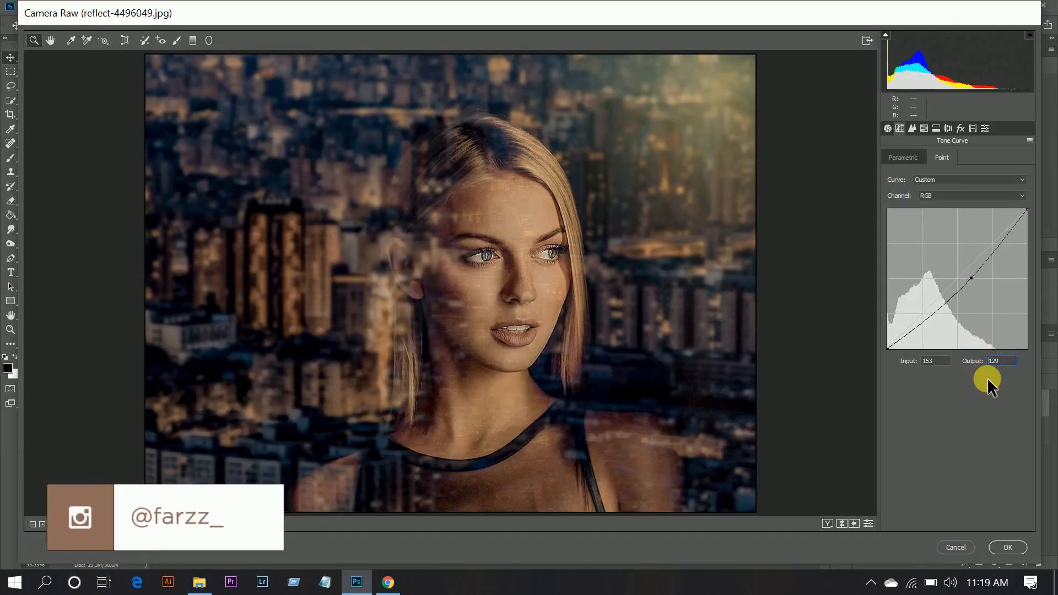
pyautogui.click(1026, 210)
pyautogui.moveTo(1037, 221); pyautogui.dragTo(1020, 200)
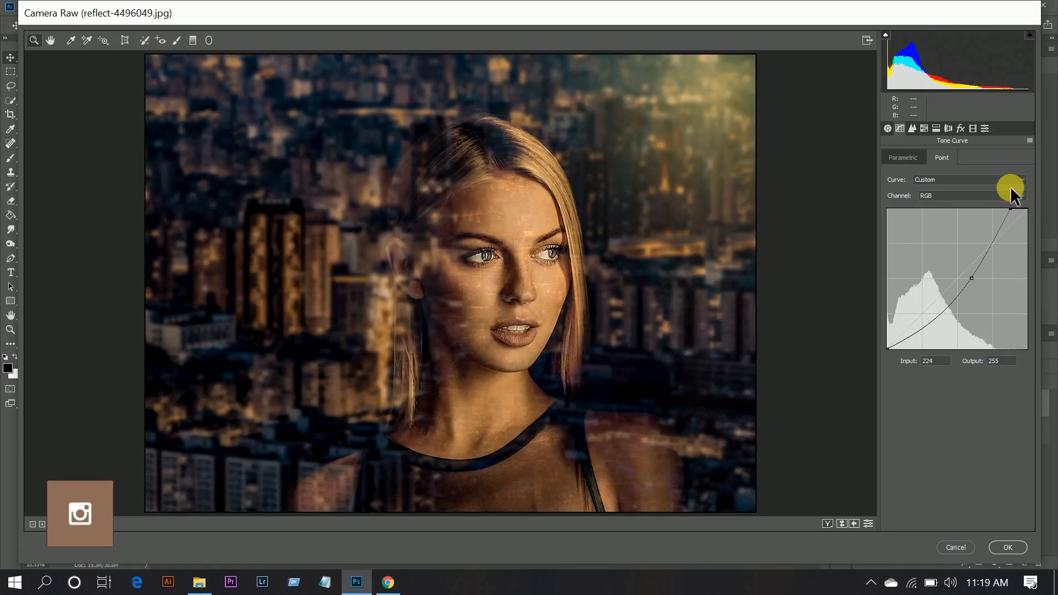
# - Set the sharpening amount to 33 and noise reduction to Luminance 31, Luminance Detail 59 and Color 17
pyautogui.click(913, 129)
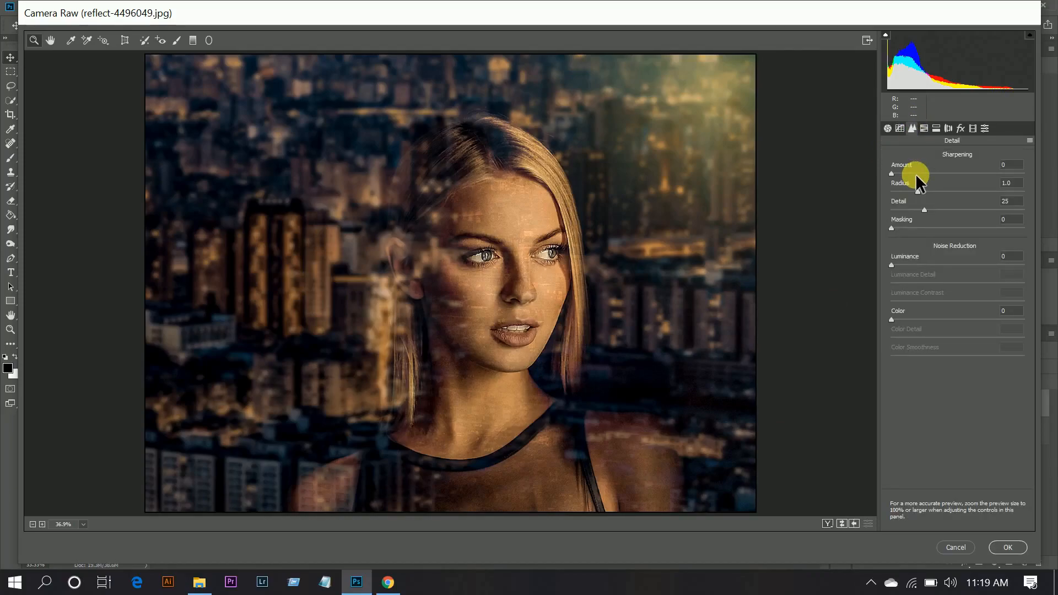
pyautogui.moveTo(915, 174); pyautogui.dragTo(920, 175)
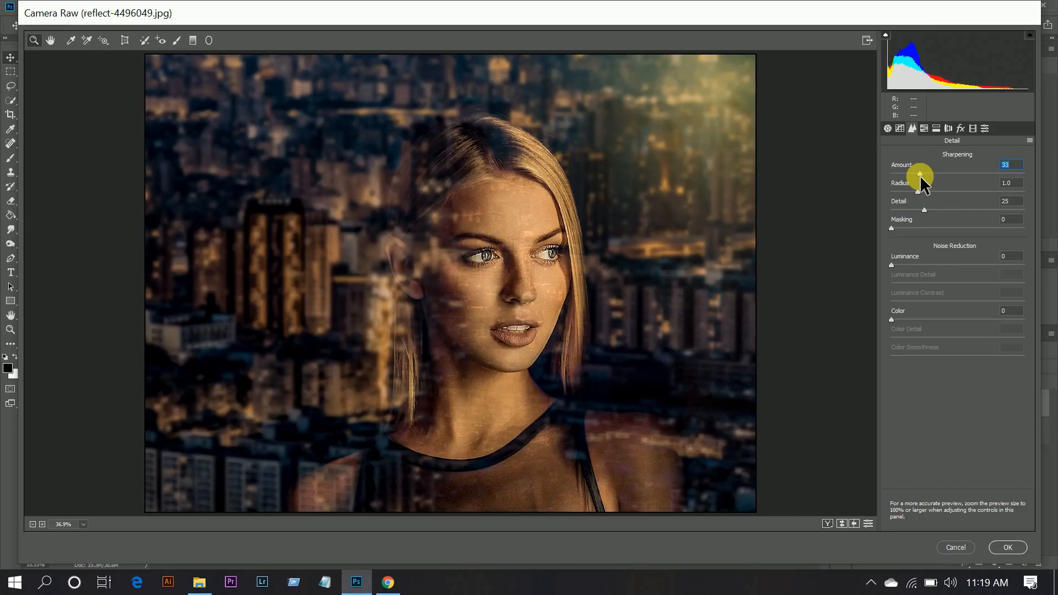
pyautogui.moveTo(902, 265); pyautogui.dragTo(908, 265)
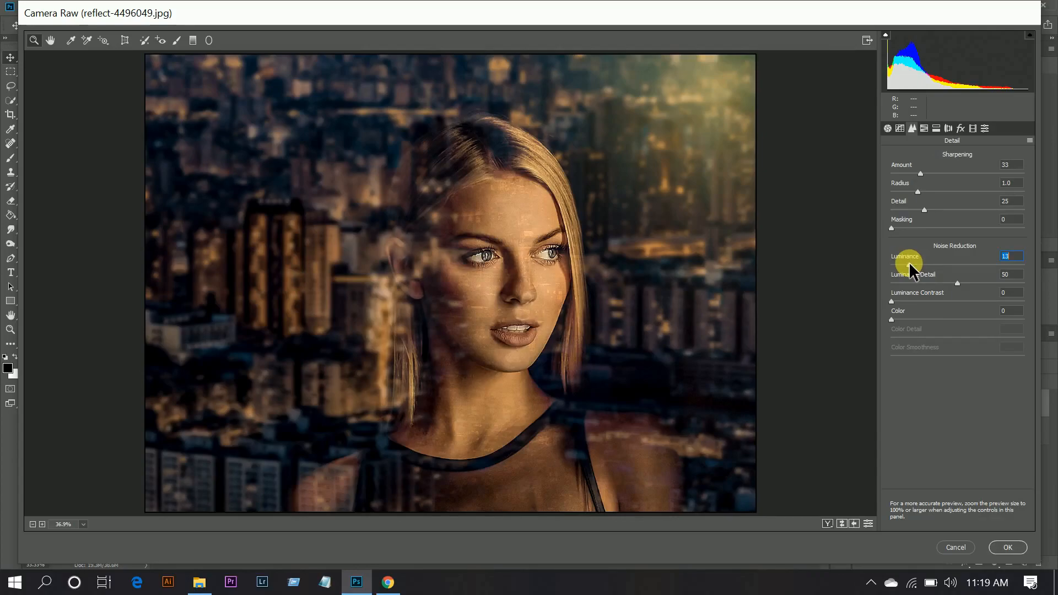
pyautogui.moveTo(927, 259); pyautogui.dragTo(969, 279)
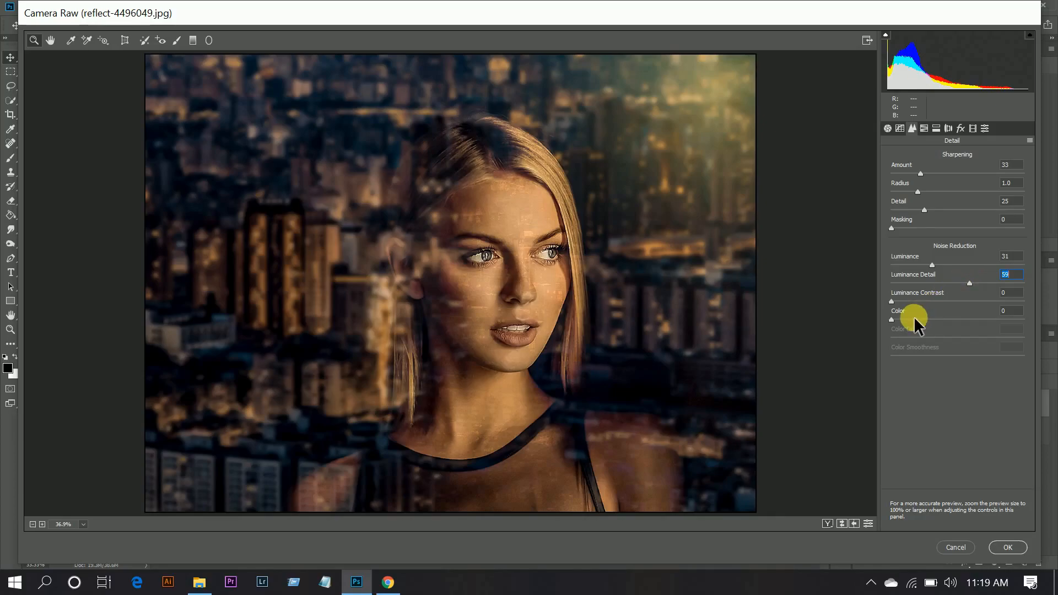
pyautogui.moveTo(912, 318); pyautogui.dragTo(923, 321)
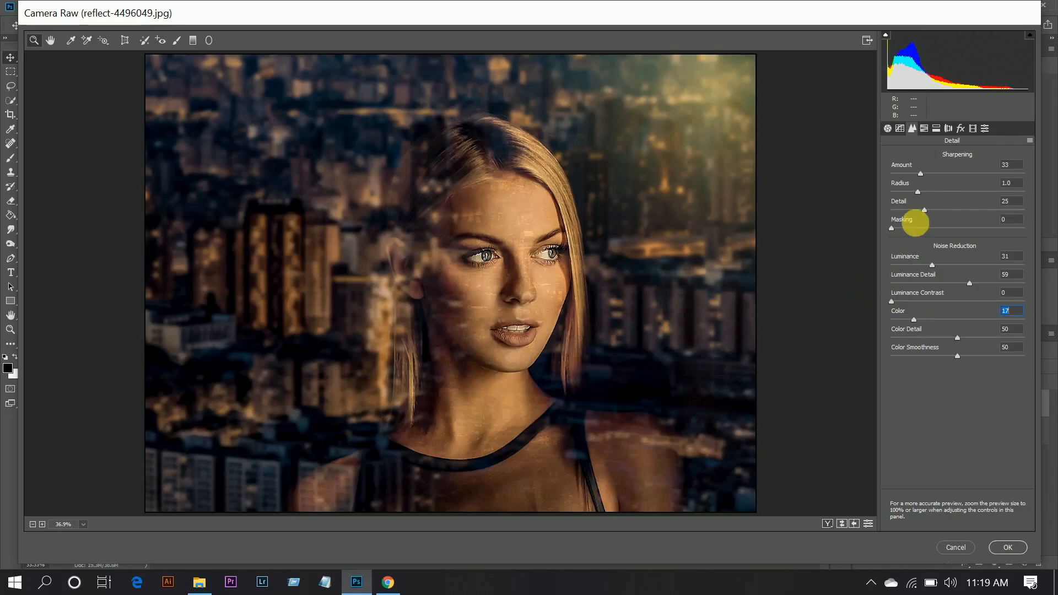
# - Shift the HSL hues to -10 for Reds, +2 for Oranges, -100 for Yellows and +100 for Greens, Aquas and Blues
pyautogui.click(925, 128)
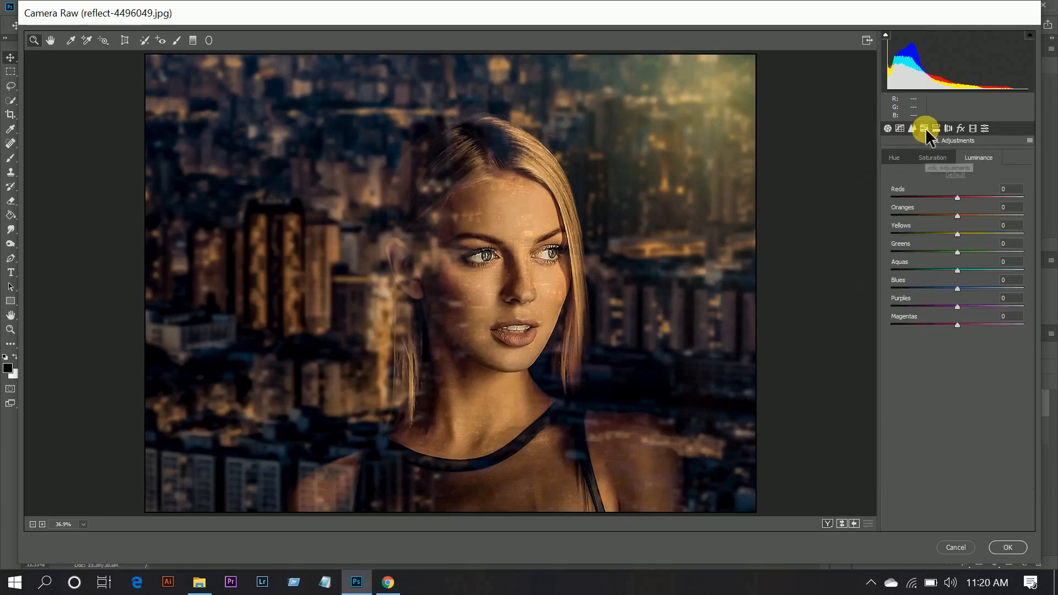
pyautogui.click(888, 154)
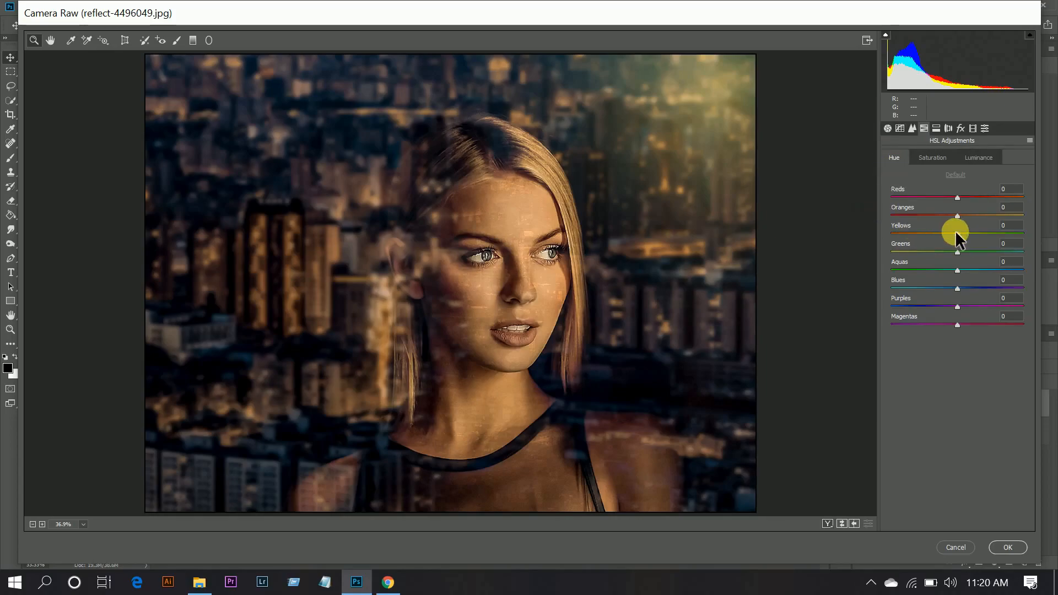
pyautogui.moveTo(948, 198); pyautogui.dragTo(950, 197)
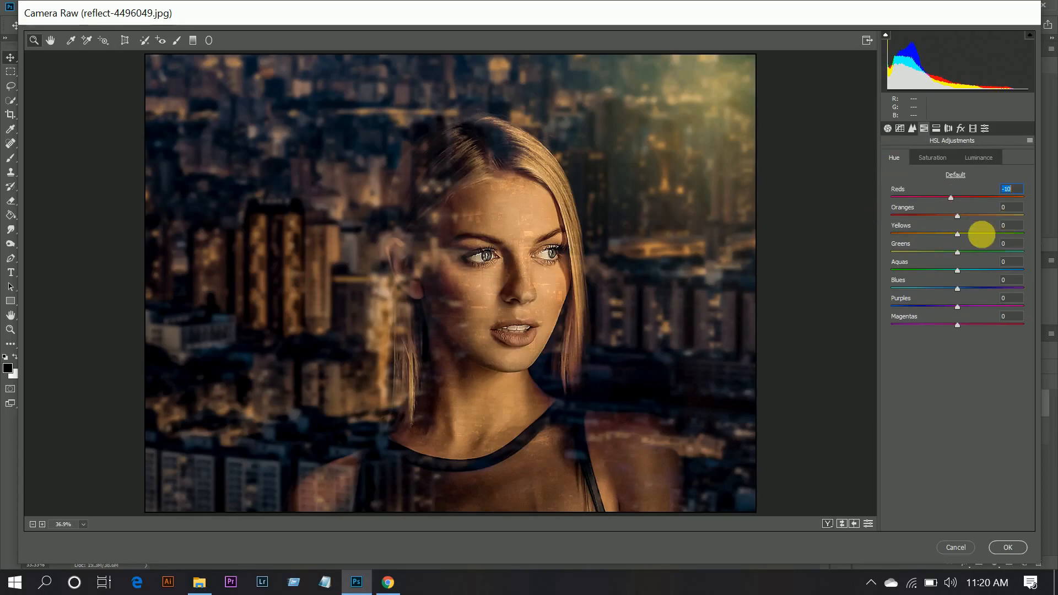
pyautogui.moveTo(958, 215); pyautogui.dragTo(792, 232)
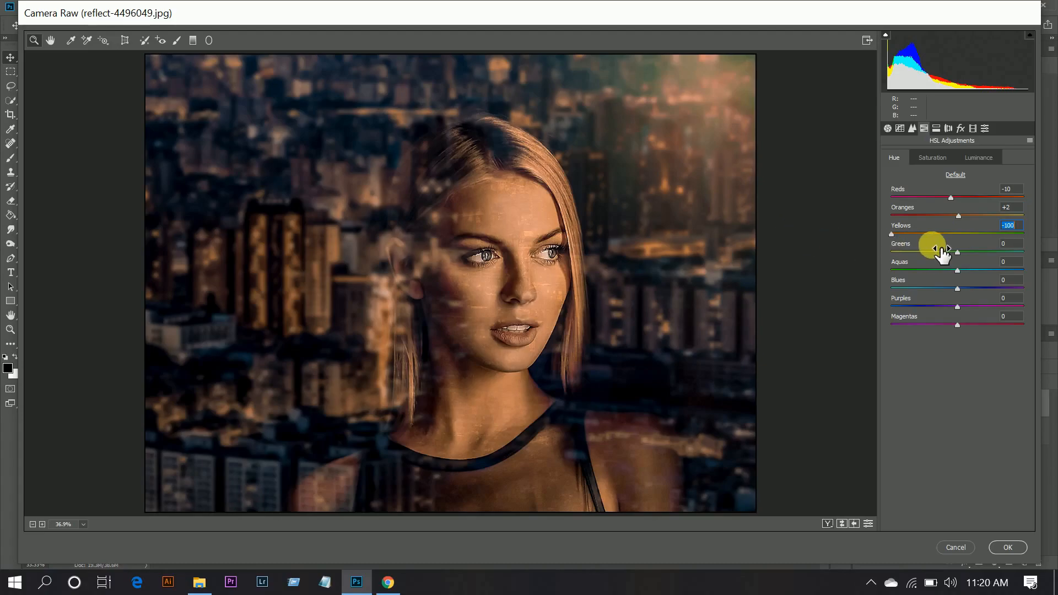
pyautogui.moveTo(942, 253); pyautogui.dragTo(1047, 253)
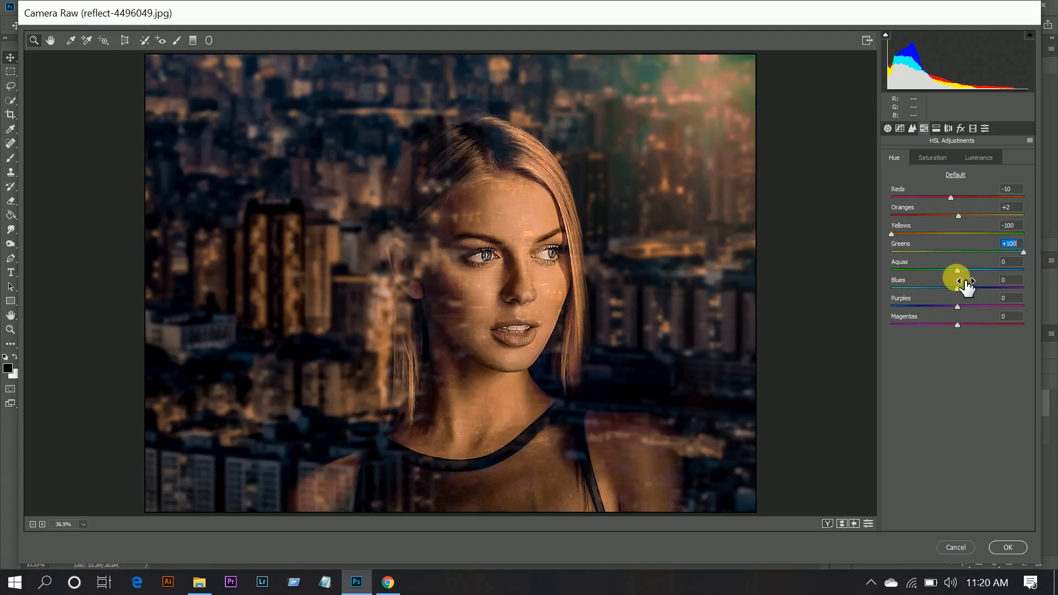
pyautogui.moveTo(969, 271); pyautogui.dragTo(1050, 270)
pyautogui.moveTo(984, 289); pyautogui.dragTo(1053, 292)
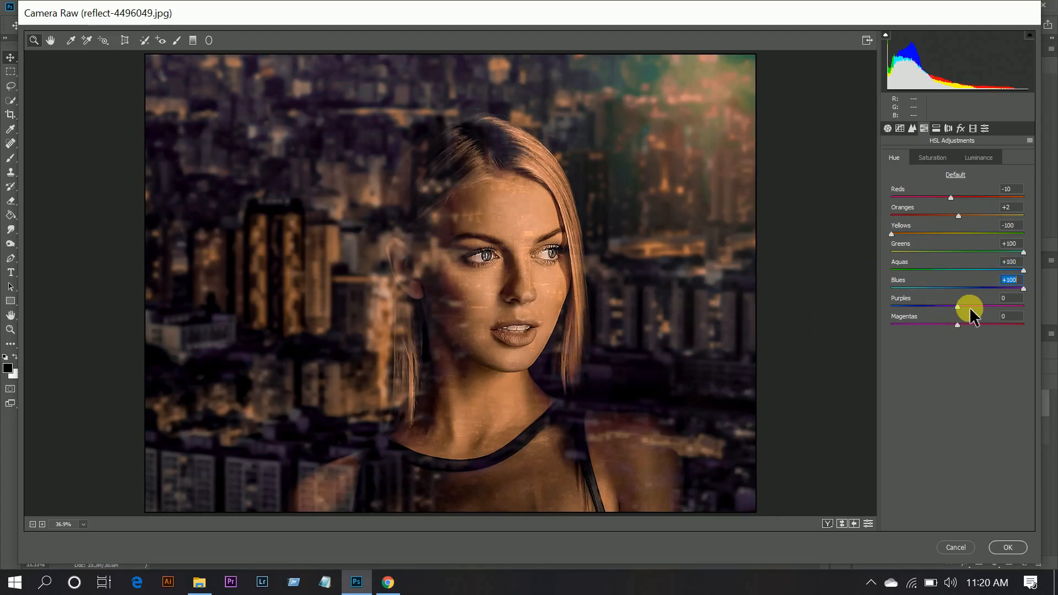
# - Set HSL saturation to +10 for Reds, -20 for Oranges and -100 for Yellows through Purples, and raise Oranges luminance to about +18
pyautogui.click(942, 158)
pyautogui.moveTo(957, 196); pyautogui.dragTo(964, 197)
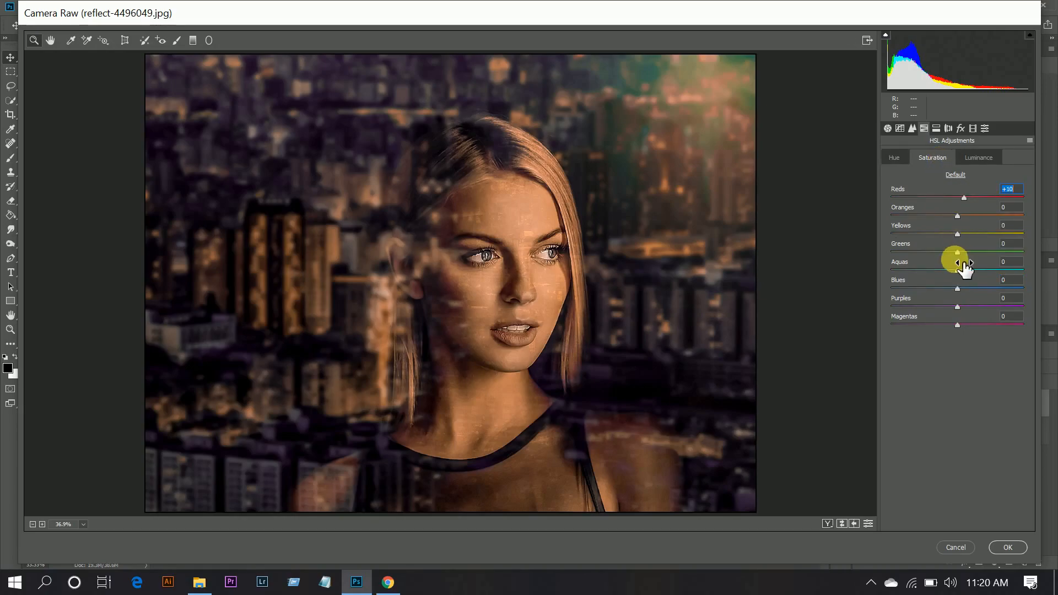
pyautogui.click(946, 216)
pyautogui.moveTo(944, 233); pyautogui.dragTo(787, 243)
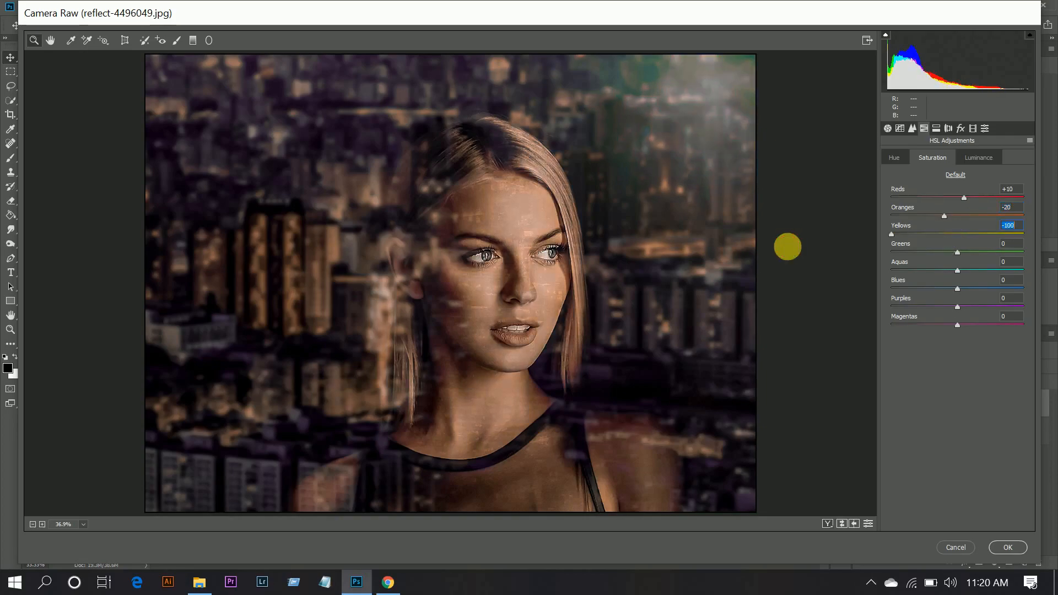
pyautogui.moveTo(933, 252); pyautogui.dragTo(704, 255)
pyautogui.moveTo(888, 271); pyautogui.dragTo(786, 271)
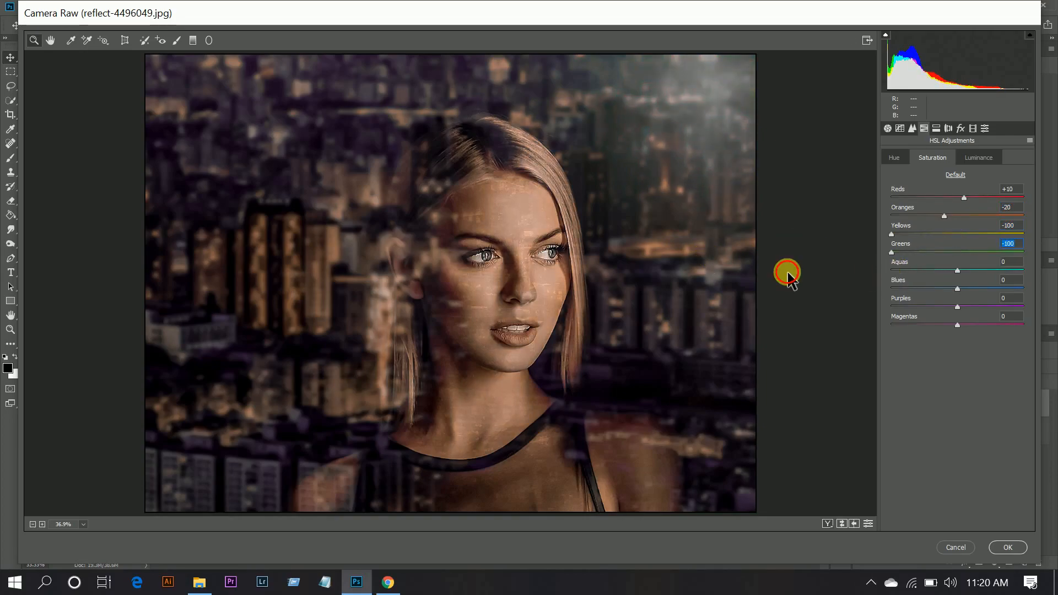
pyautogui.click(892, 289)
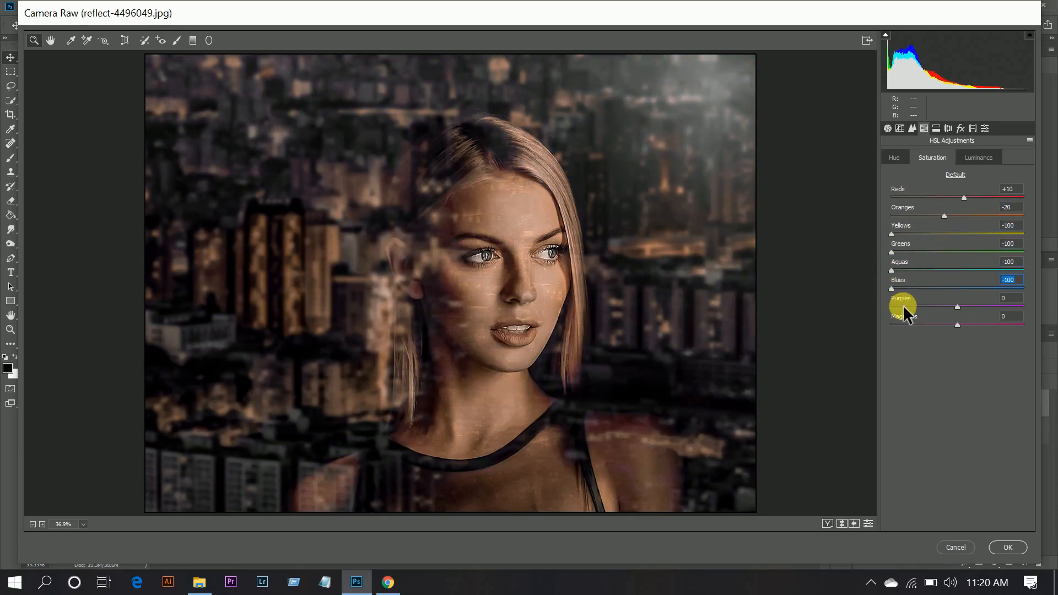
pyautogui.moveTo(903, 305); pyautogui.dragTo(799, 307)
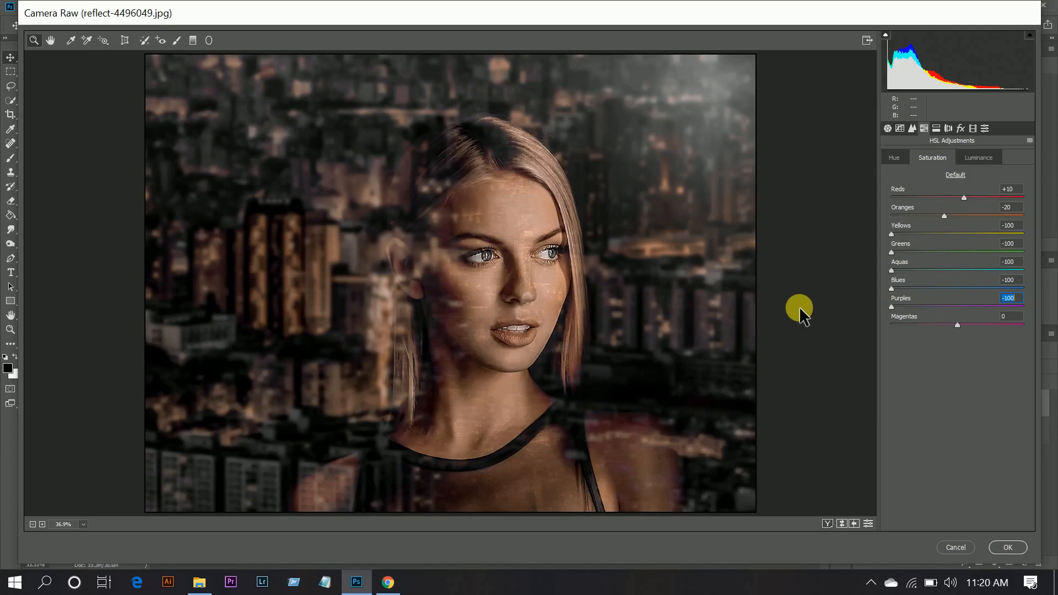
pyautogui.click(987, 158)
pyautogui.moveTo(980, 217); pyautogui.dragTo(967, 216)
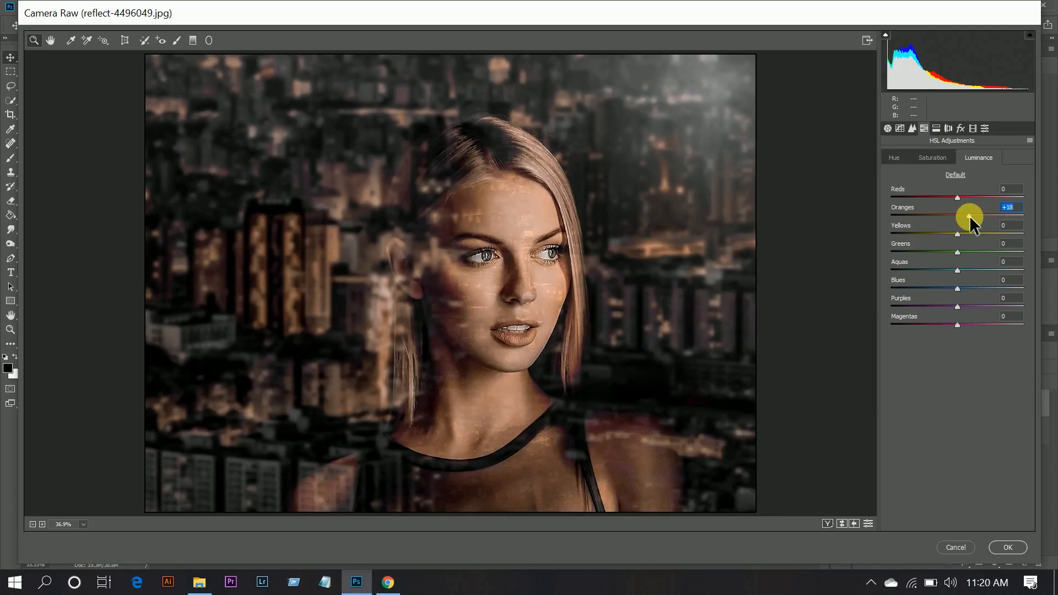
# - Add a post-crop vignette with Amount -17, Midpoint 10, Roundness +100 and Feather 100
pyautogui.click(960, 130)
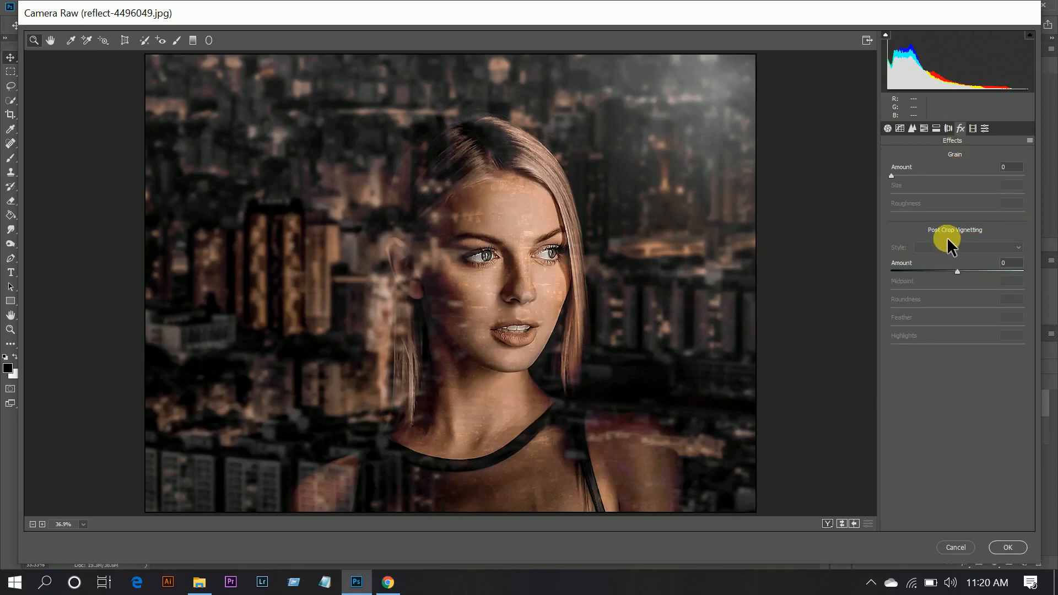
pyautogui.moveTo(958, 270); pyautogui.dragTo(946, 271)
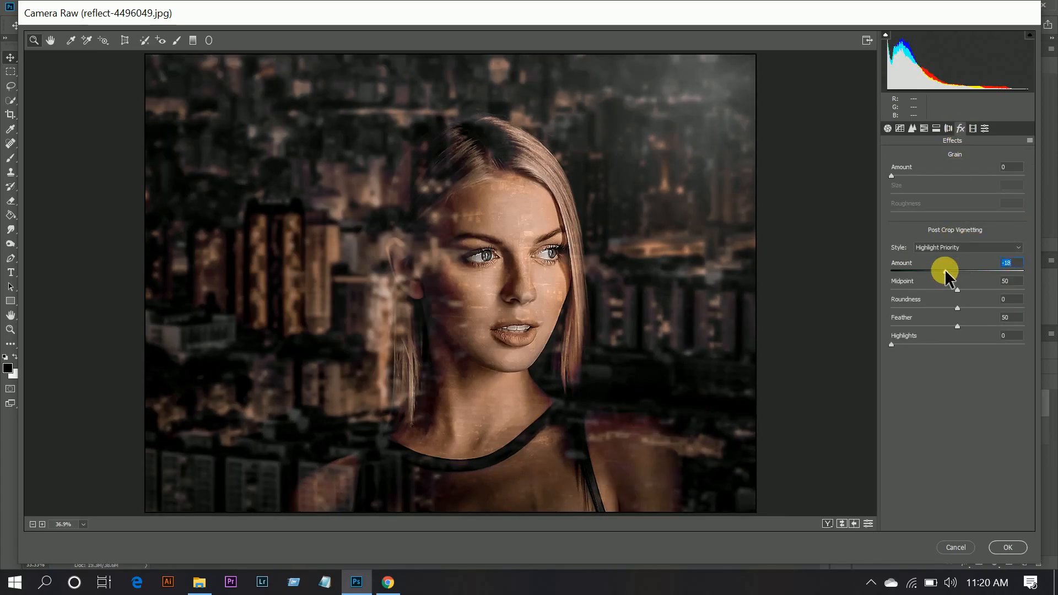
pyautogui.moveTo(957, 289); pyautogui.dragTo(906, 291)
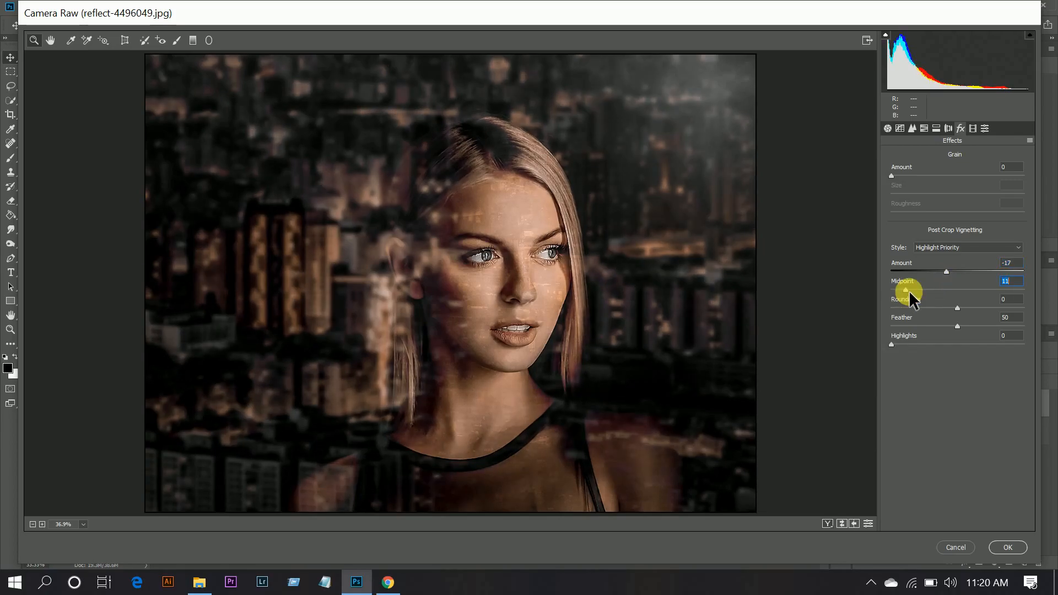
pyautogui.moveTo(959, 307); pyautogui.dragTo(1050, 337)
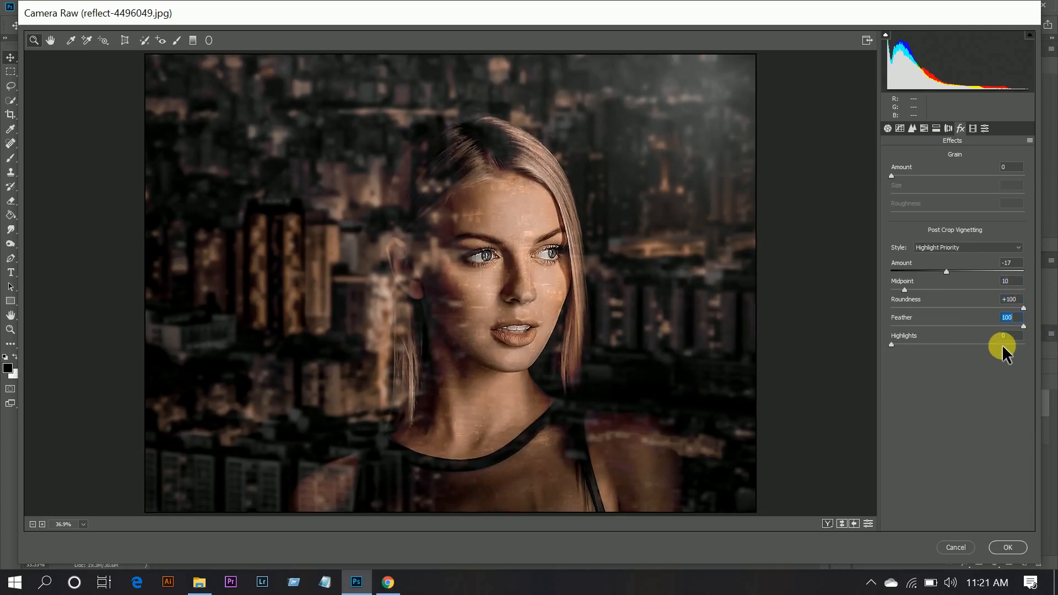
# - Calibrate the Green Primary by setting its hue to about +8 and slightly raising its saturation
pyautogui.click(973, 129)
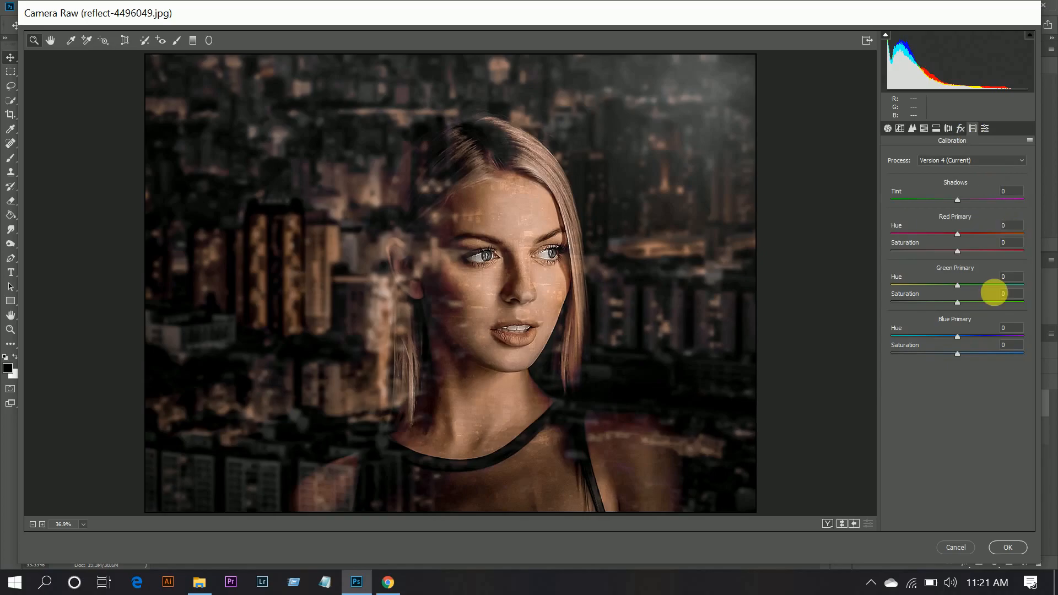
pyautogui.moveTo(974, 283); pyautogui.dragTo(963, 283)
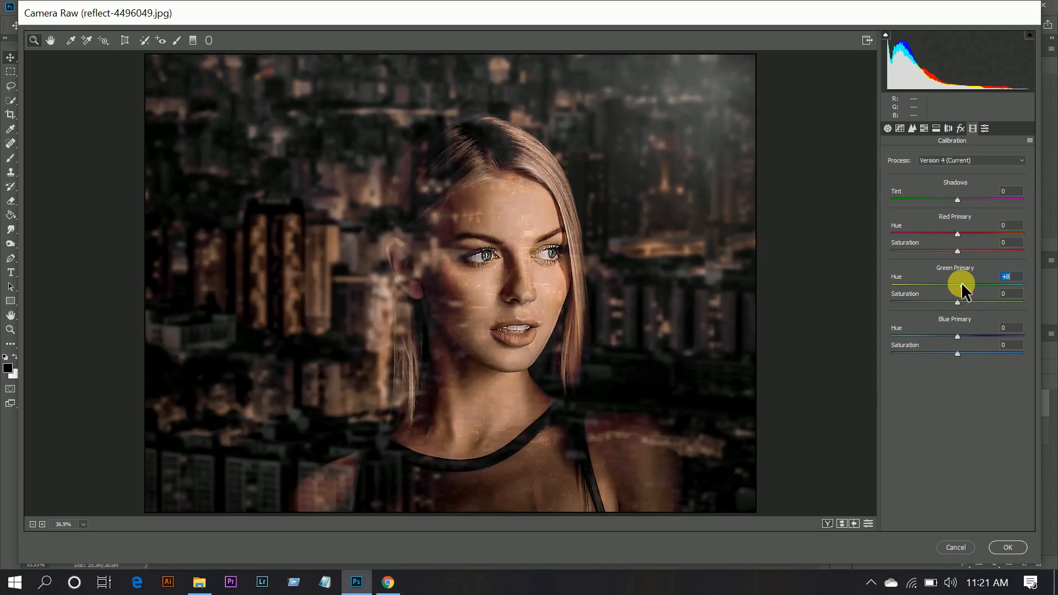
pyautogui.moveTo(960, 303); pyautogui.dragTo(968, 303)
pyautogui.moveTo(969, 302); pyautogui.dragTo(969, 302)
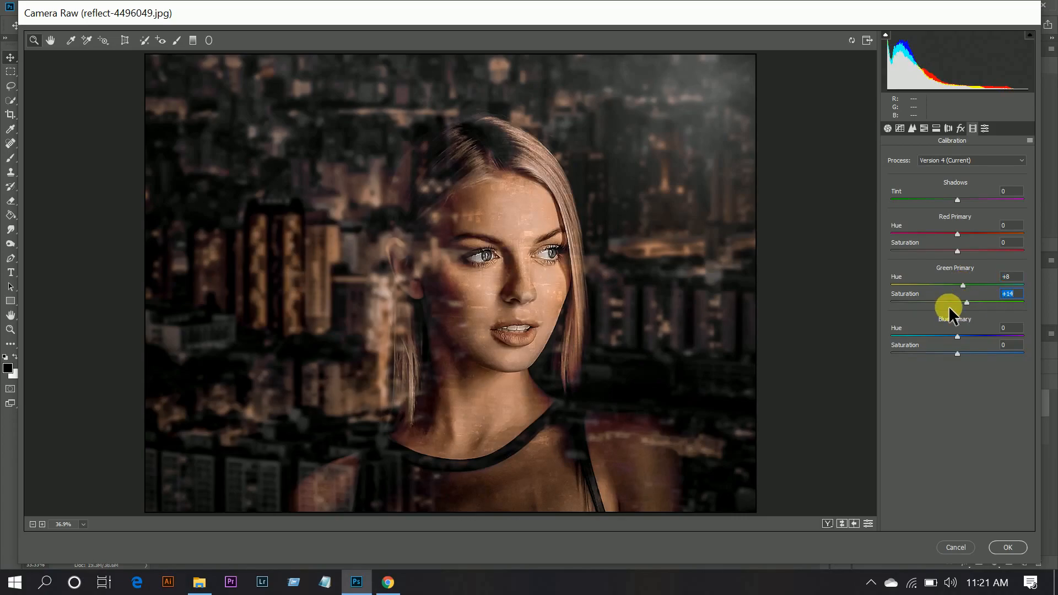
# - Return to the basic adjustments and compare the before and after versions side by side, close up on the face
pyautogui.click(887, 128)
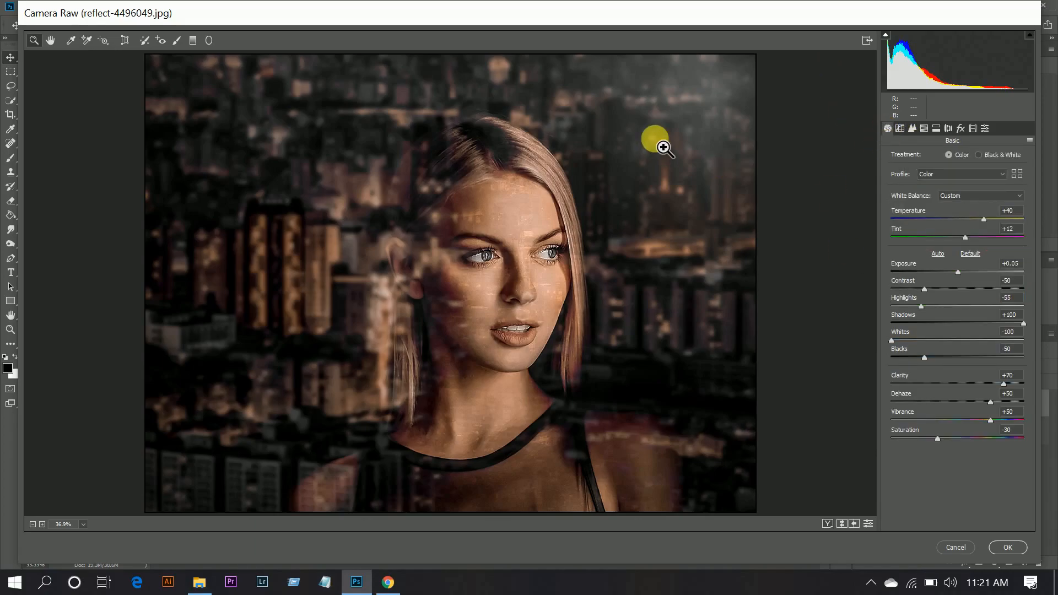
pyautogui.press('q')
pyautogui.click(440, 257)
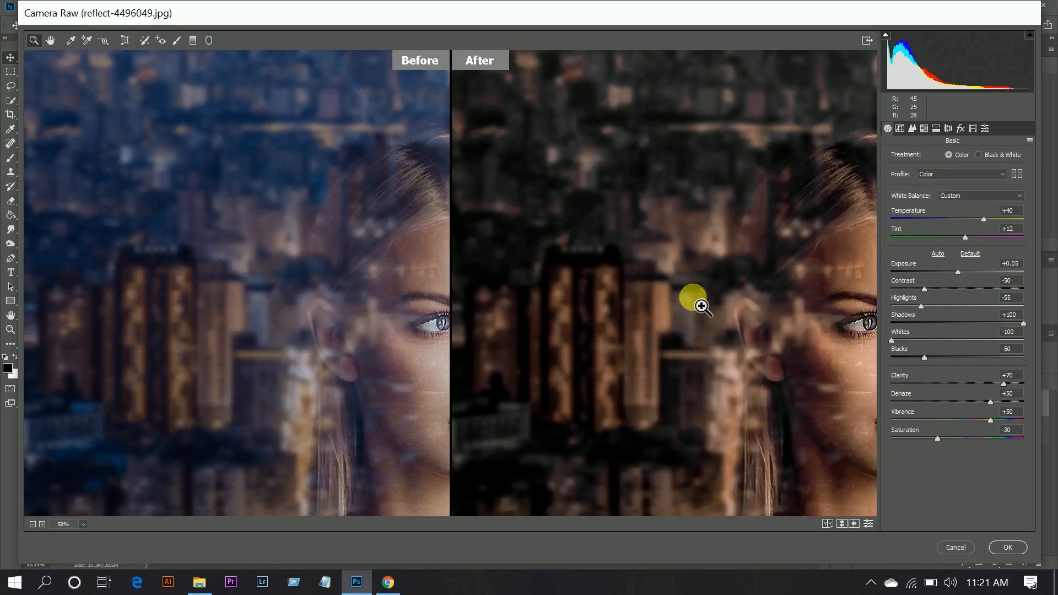
pyautogui.moveTo(747, 310); pyautogui.dragTo(654, 212)
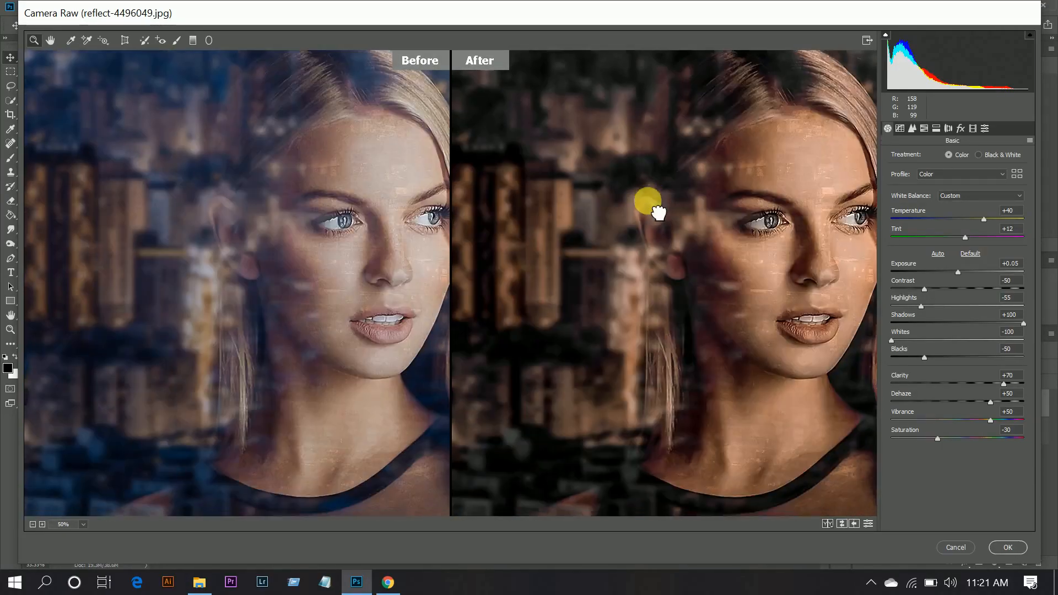
# - Apply the Camera Raw edits to Layer 1, and hide and reshow the layer to compare it with the original
pyautogui.click(1008, 547)
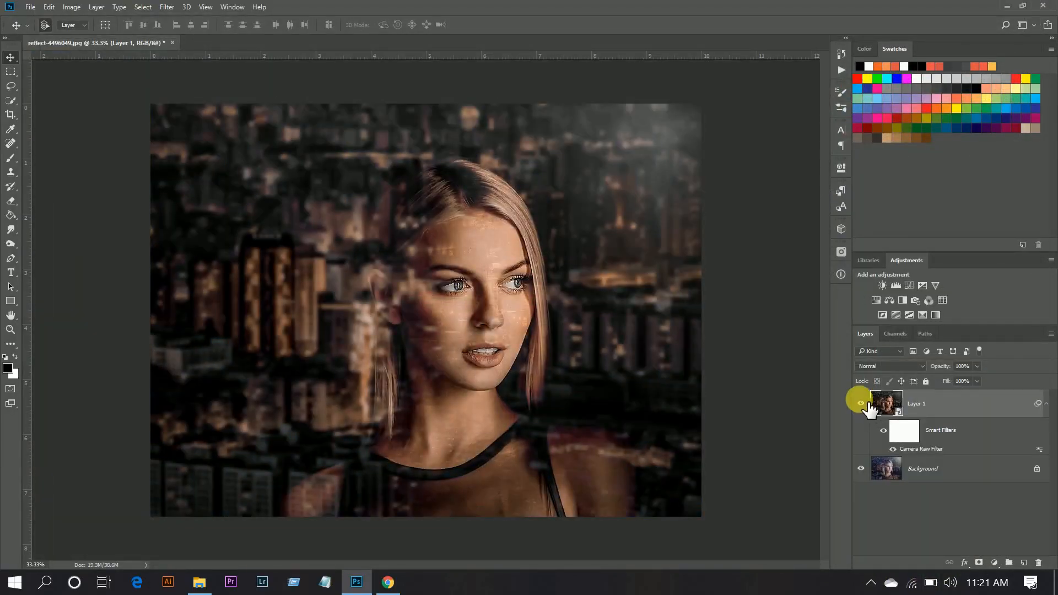
pyautogui.click(863, 404)
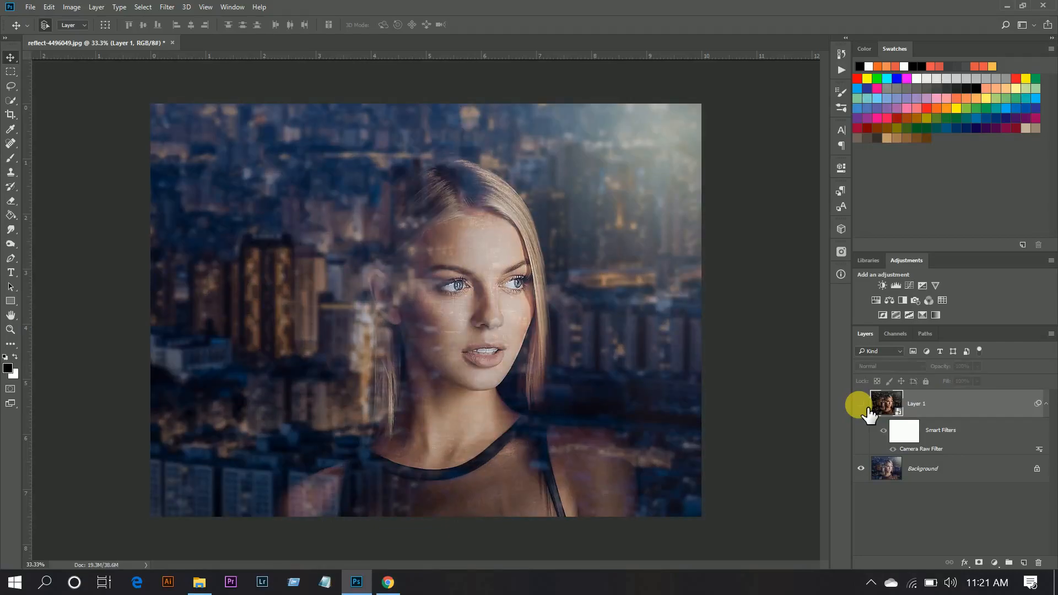
pyautogui.click(861, 403)
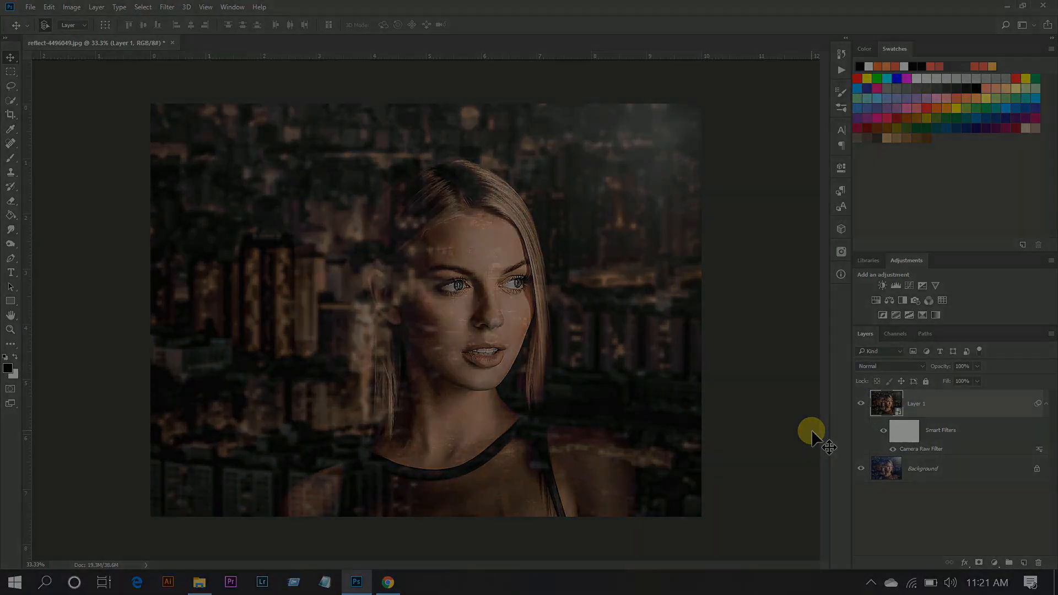